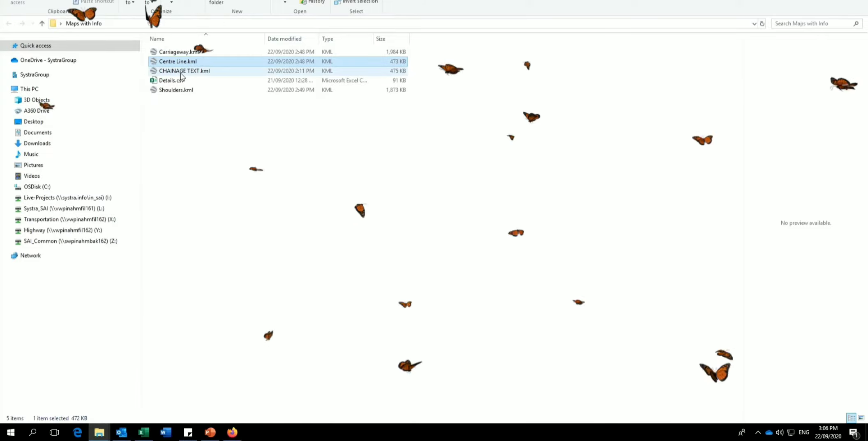
# Step: Open Details.csv from the Maps with Info folder in Excel
pyautogui.click(181, 73)
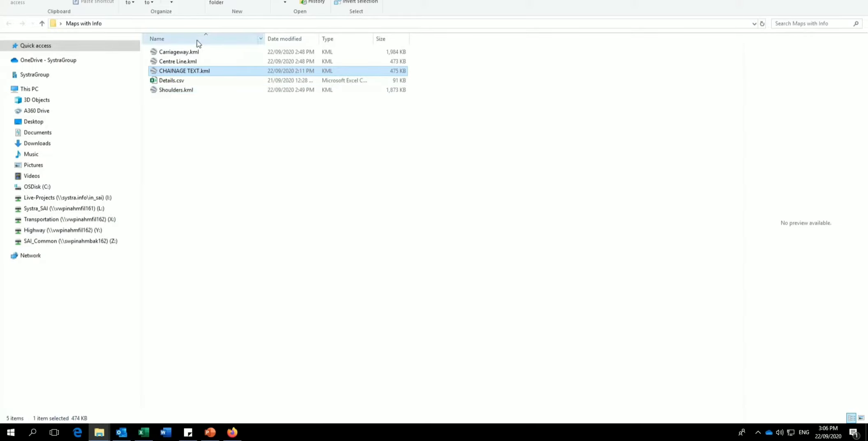
pyautogui.click(189, 148)
pyautogui.doubleClick(177, 81)
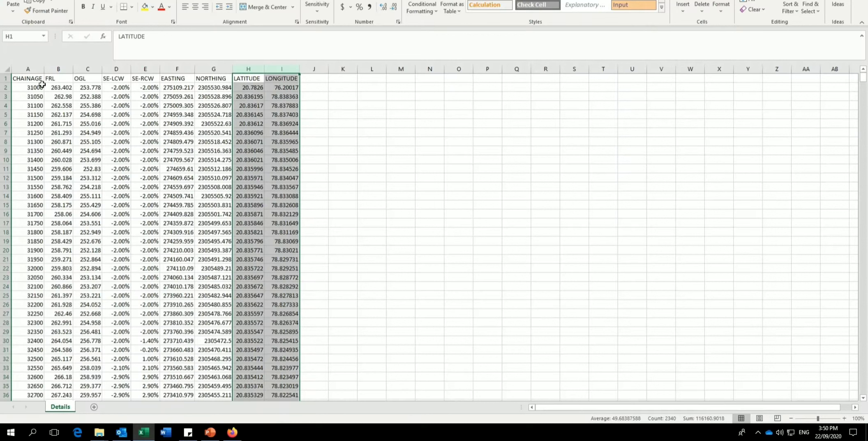
# Step: Examine the CHAINAGE column and the data rows of the Details sheet
pyautogui.click(41, 85)
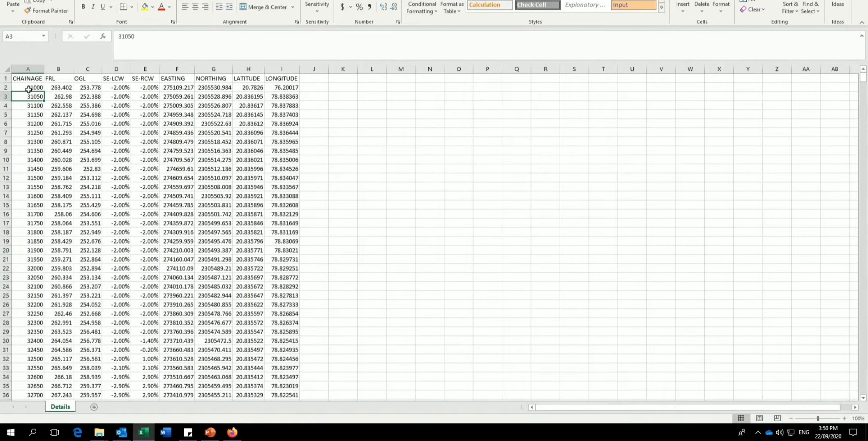
pyautogui.click(18, 69)
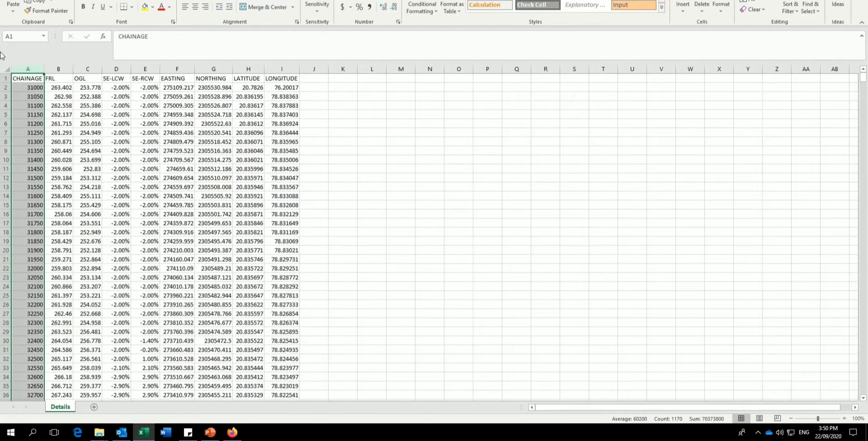
pyautogui.click(66, 88)
pyautogui.click(6, 68)
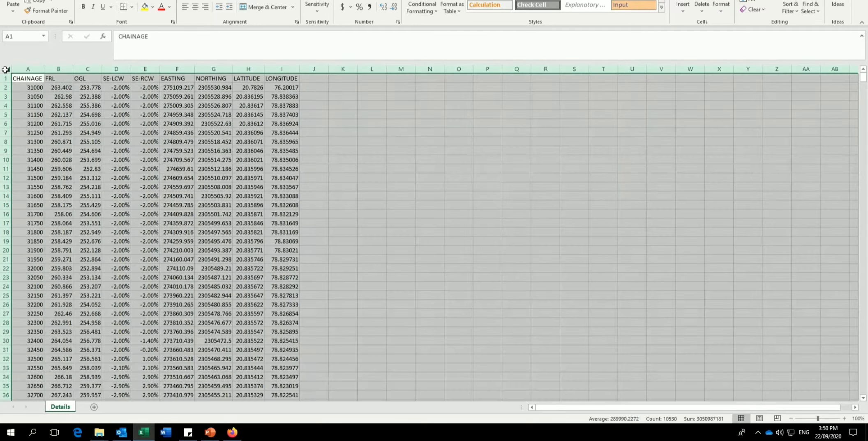
pyautogui.click(23, 79)
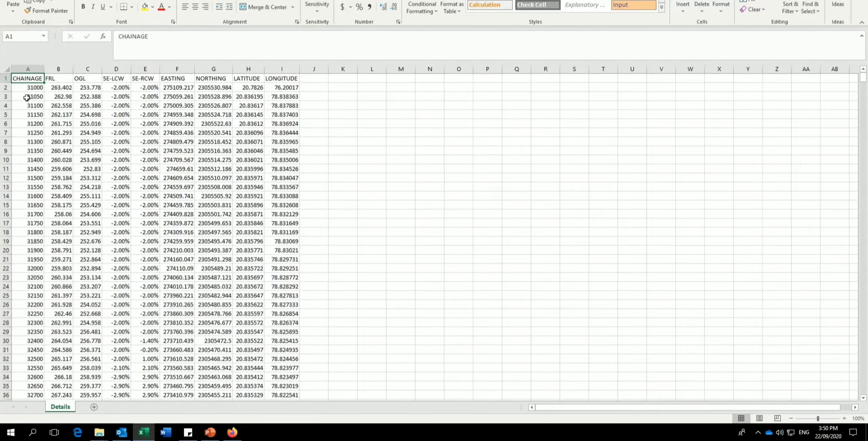
pyautogui.click(1, 96)
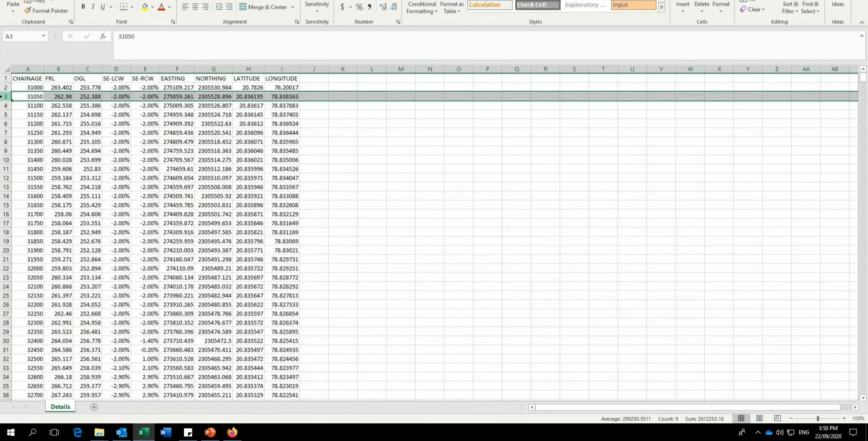
pyautogui.click(21, 115)
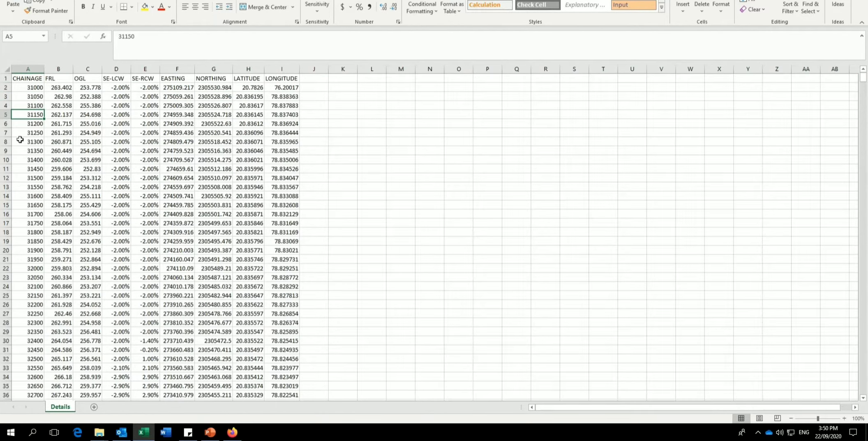
# Step: Review the FRL, OGL and SE-LCW values in the first rows of the Details sheet
pyautogui.click(58, 87)
pyautogui.click(59, 79)
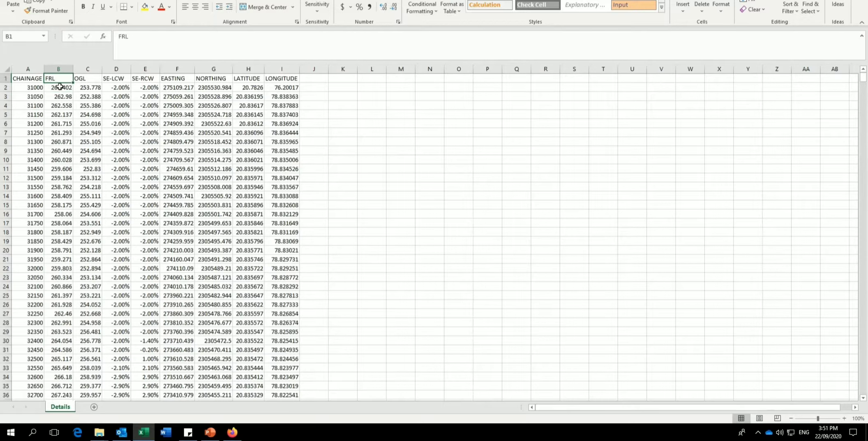
pyautogui.click(58, 87)
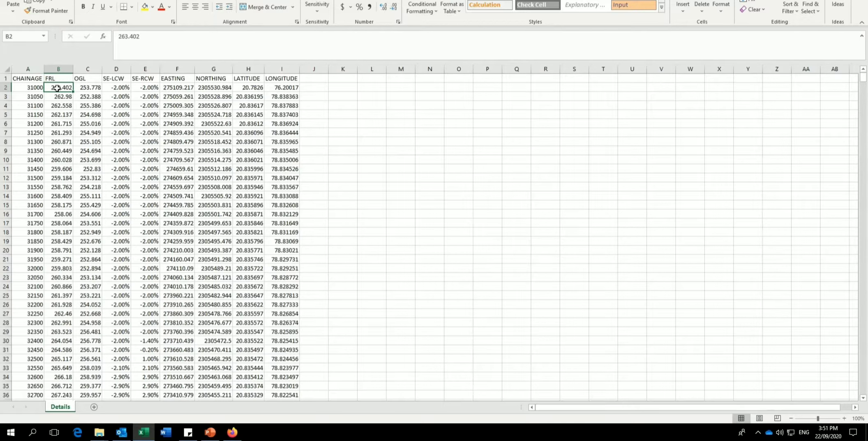
pyautogui.click(83, 85)
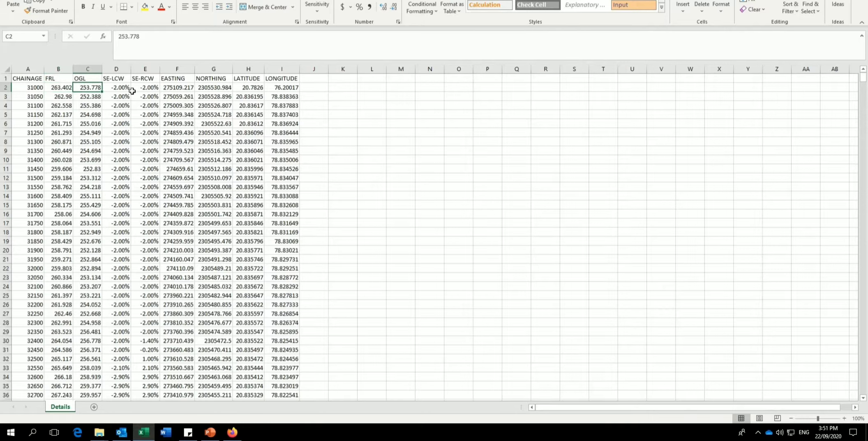
pyautogui.click(117, 90)
pyautogui.press('Down')
pyautogui.press('Down')
pyautogui.press('Down')
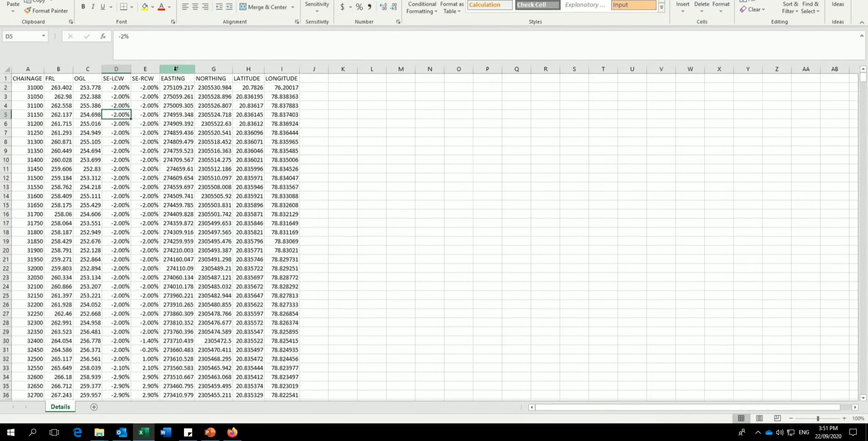
# Step: Review the EASTING and NORTHING columns and the LATITUDE and LONGITUDE columns of the Details sheet
pyautogui.moveTo(176, 69); pyautogui.dragTo(209, 70)
pyautogui.click(172, 86)
pyautogui.click(211, 86)
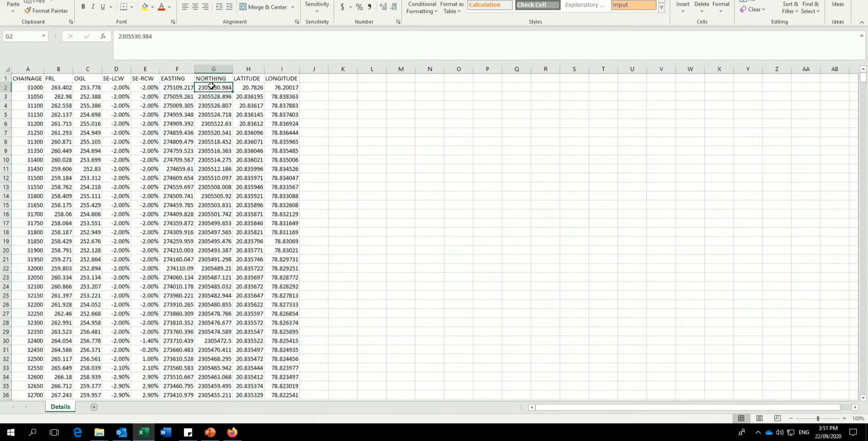
pyautogui.click(175, 86)
pyautogui.click(214, 88)
pyautogui.moveTo(248, 68); pyautogui.dragTo(282, 69)
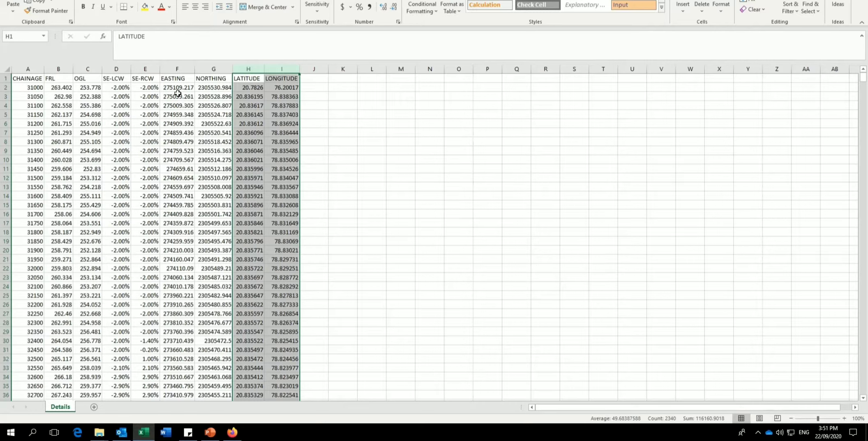
pyautogui.click(326, 98)
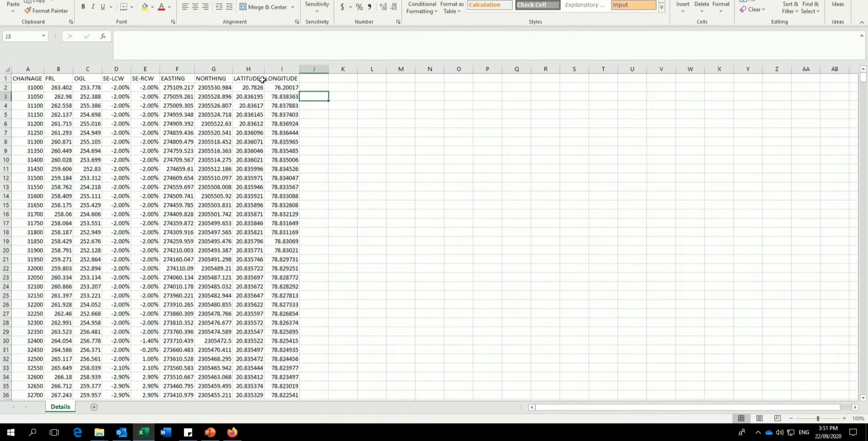
pyautogui.moveTo(257, 69); pyautogui.dragTo(292, 82)
pyautogui.click(332, 91)
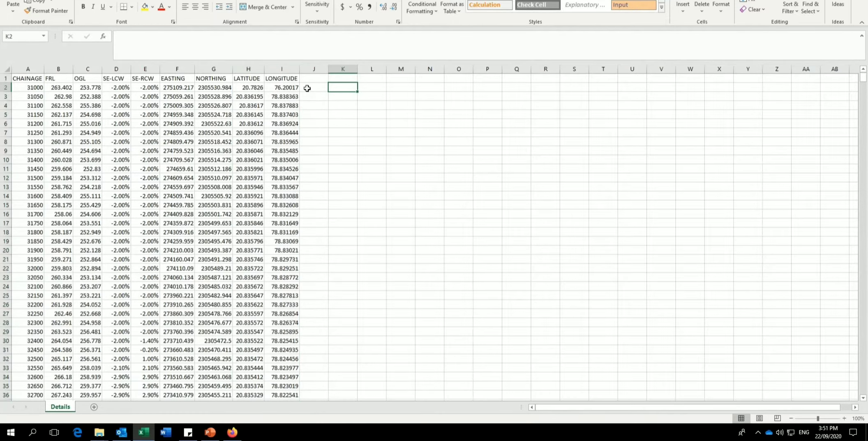
# Step: Switch to Firefox, go to the Google home page and open Google Maps from the Google apps
pyautogui.click(232, 432)
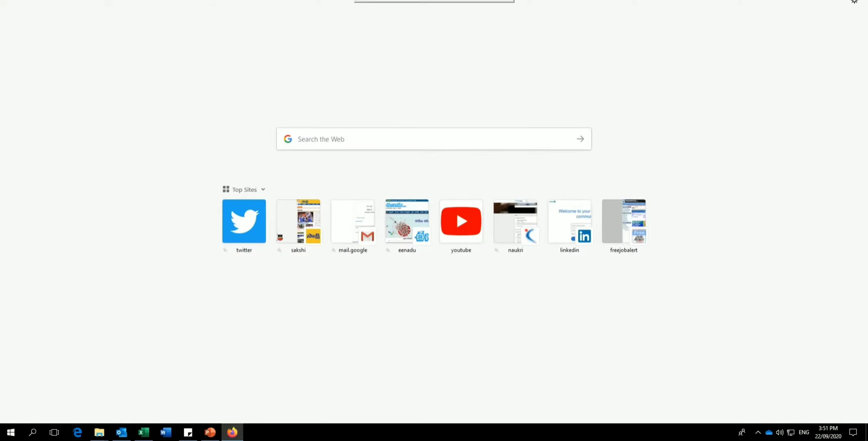
pyautogui.write('g')
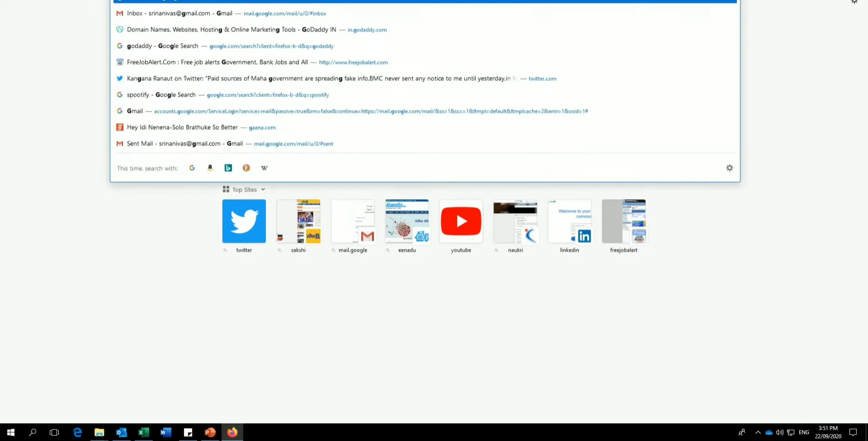
pyautogui.press('Return')
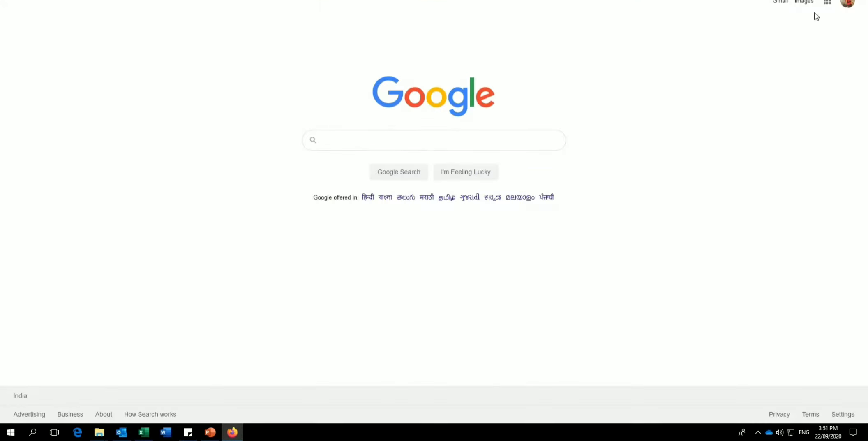
pyautogui.click(827, 2)
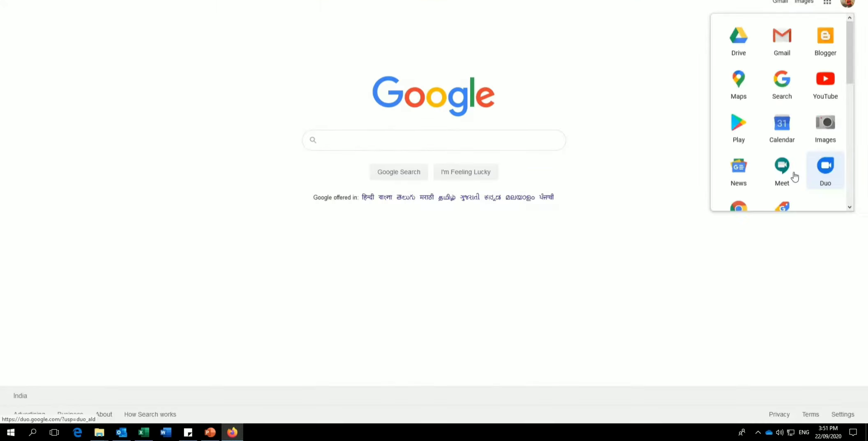
pyautogui.click(748, 93)
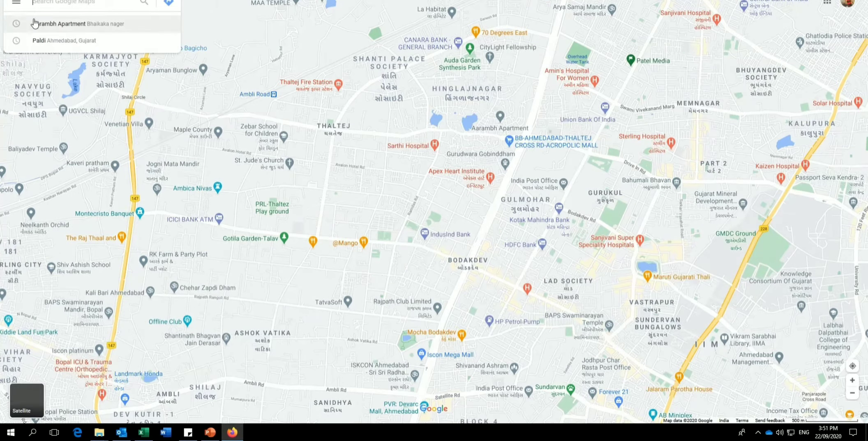
# Step: Create a new custom map from the saved maps list in Your places
pyautogui.click(13, 3)
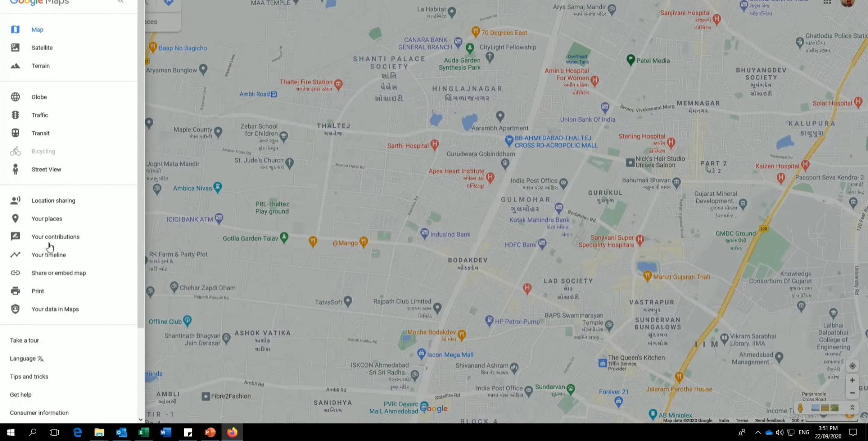
pyautogui.click(55, 221)
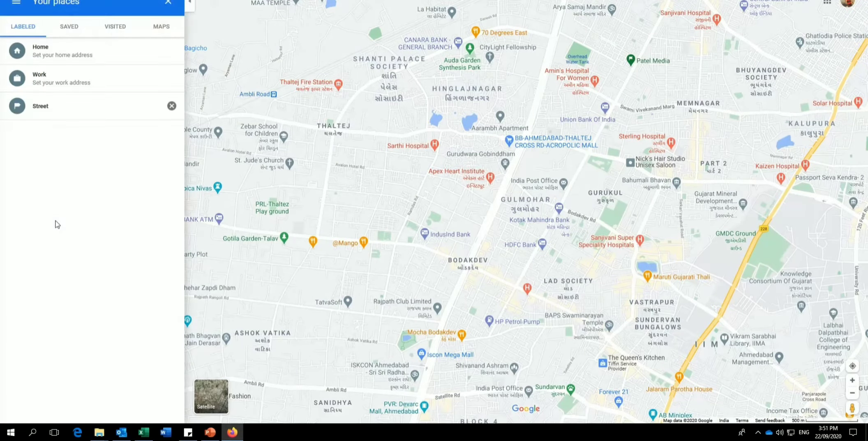
pyautogui.click(168, 27)
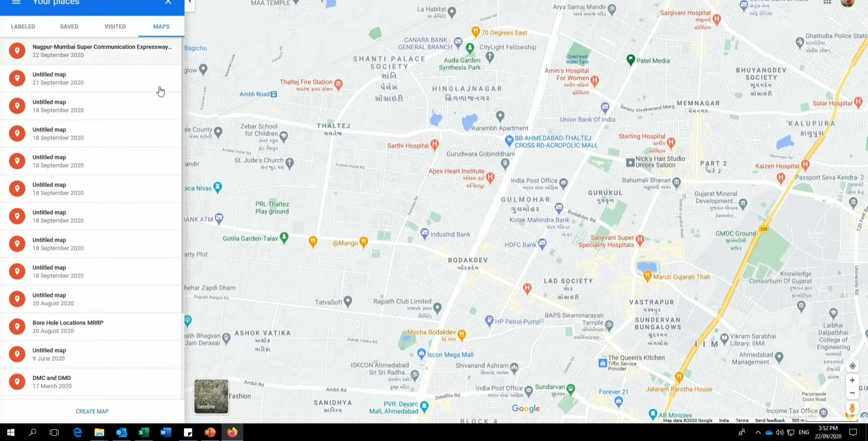
pyautogui.scroll(-3, 161, 99)
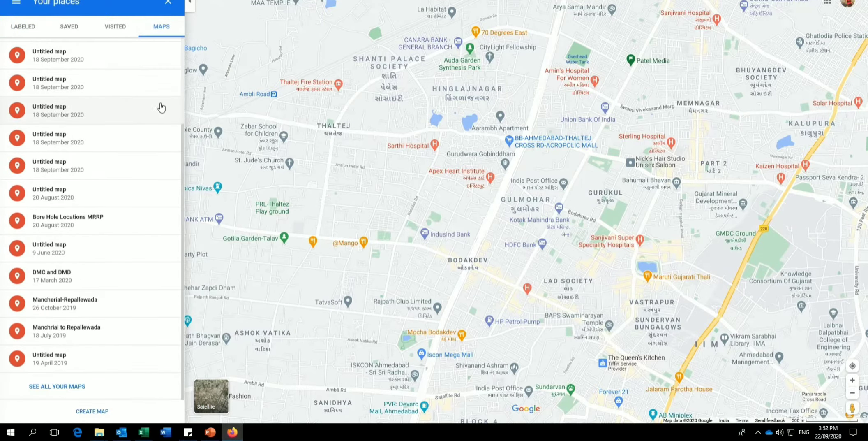
pyautogui.click(92, 412)
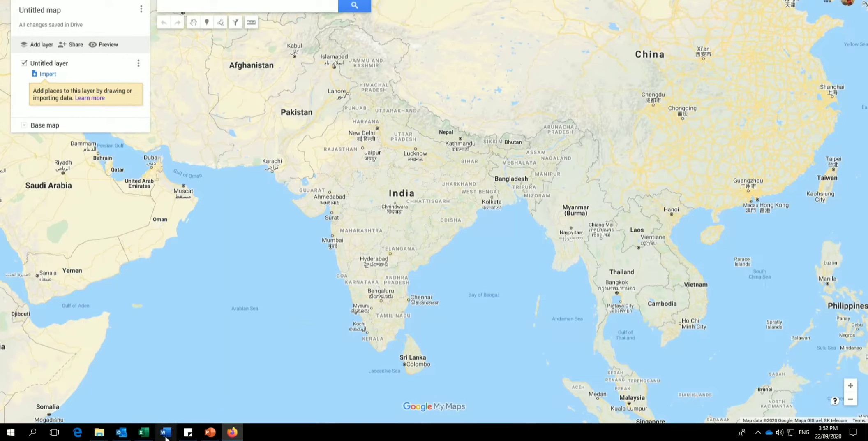
# Step: Switch to Excel, close Details.csv while saving it over the existing CSV UTF-8 file, and return to the map in Firefox
pyautogui.click(144, 431)
pyautogui.click(859, 1)
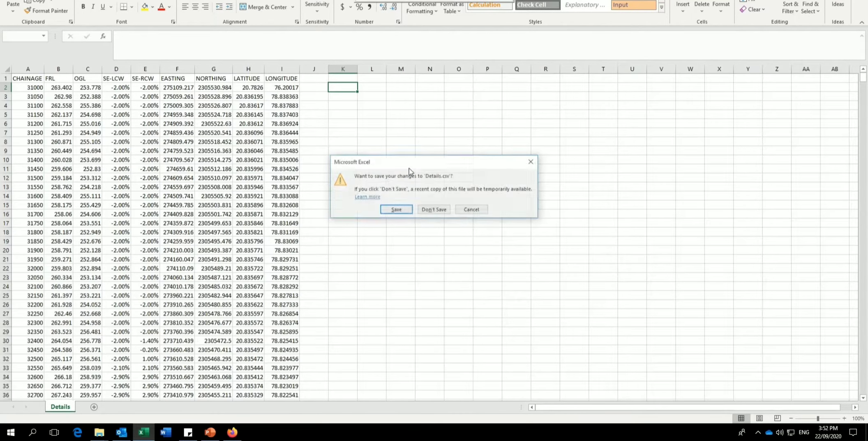
pyautogui.click(388, 210)
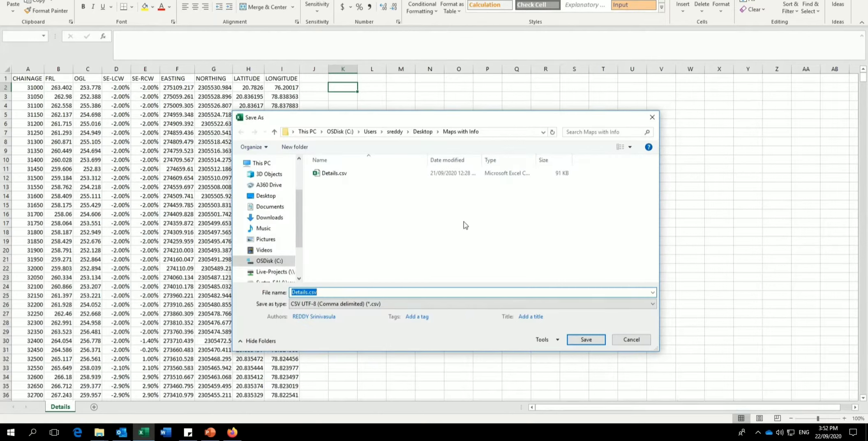
pyautogui.click(581, 340)
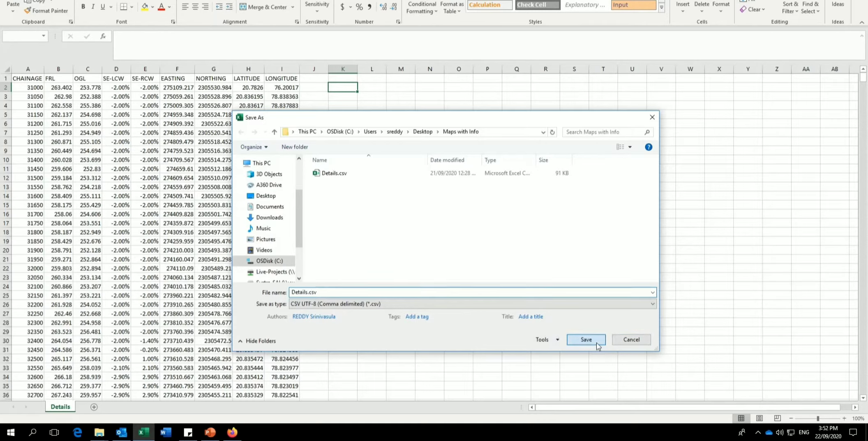
pyautogui.click(456, 194)
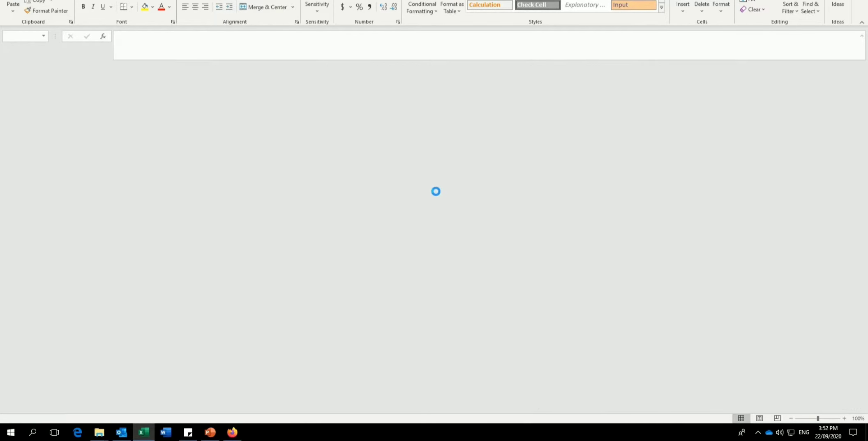
pyautogui.hotkey('alt', 'Tab')
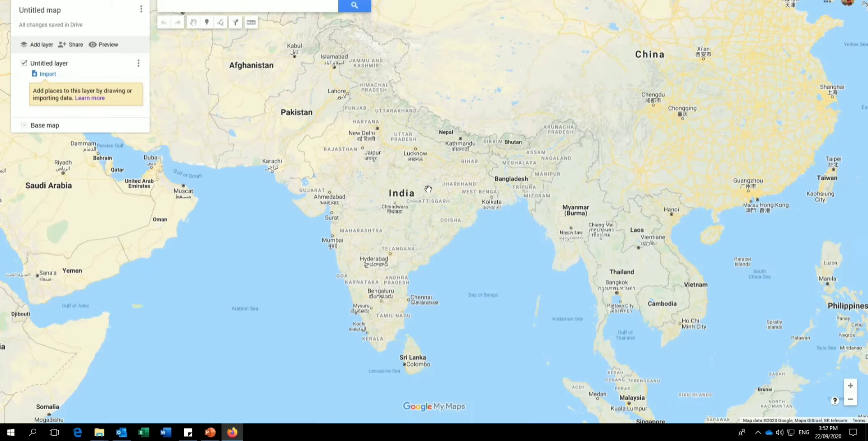
# Step: Import Details.csv from the Maps with Info folder on the Desktop into the untitled layer
pyautogui.click(46, 75)
pyautogui.click(419, 227)
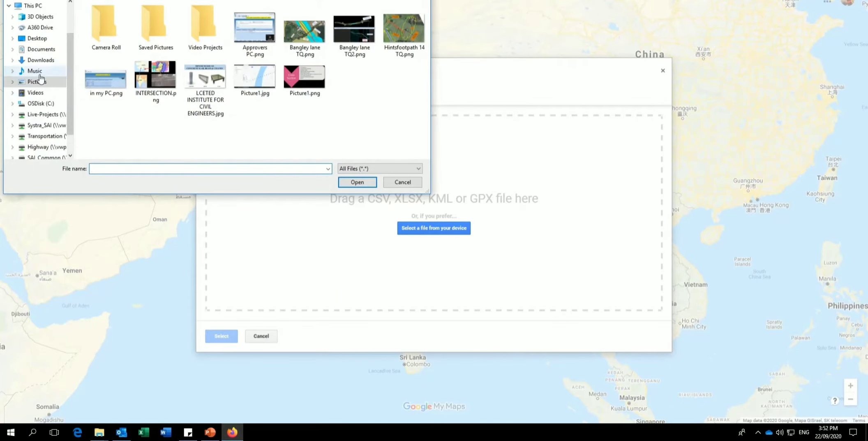
pyautogui.click(37, 38)
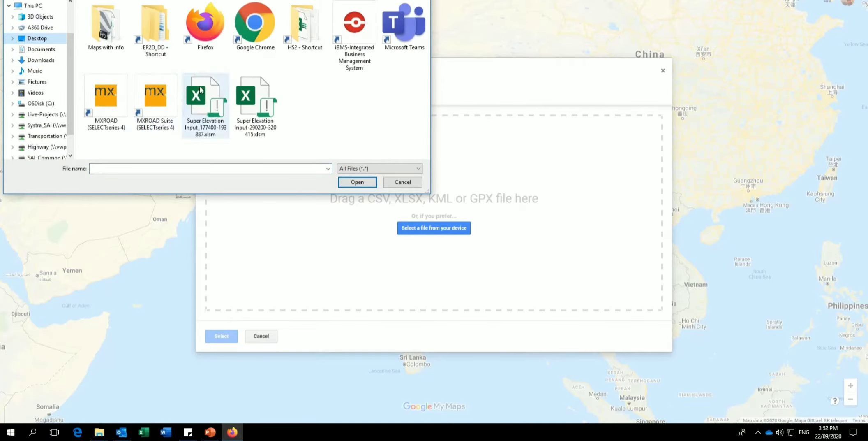
pyautogui.doubleClick(114, 32)
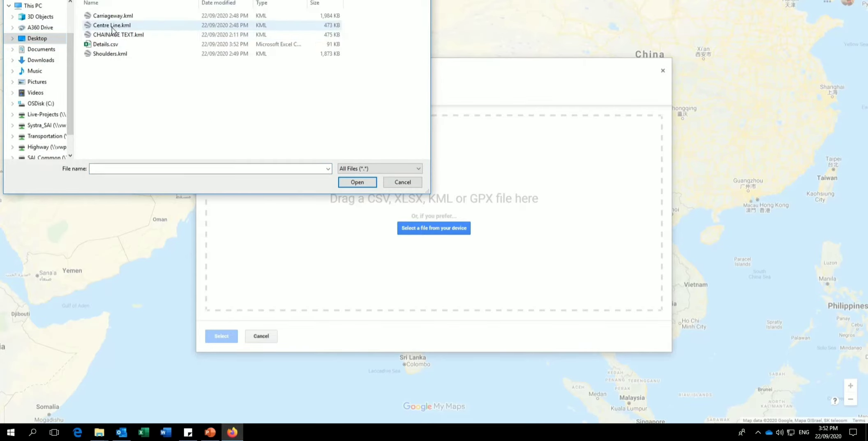
pyautogui.click(111, 45)
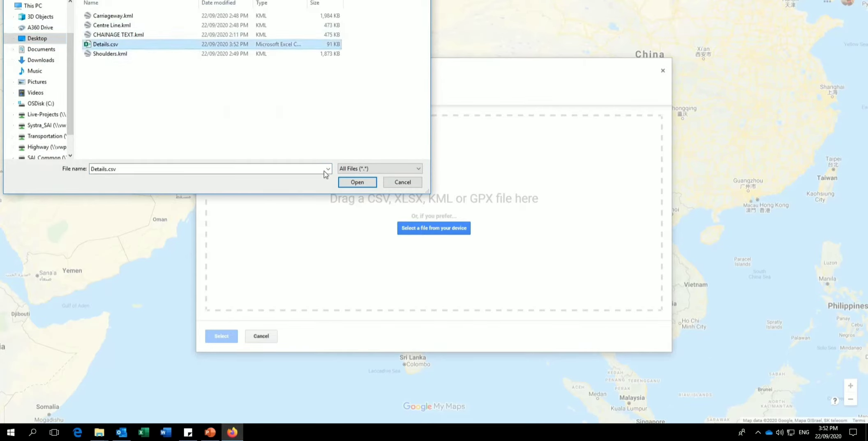
pyautogui.click(357, 182)
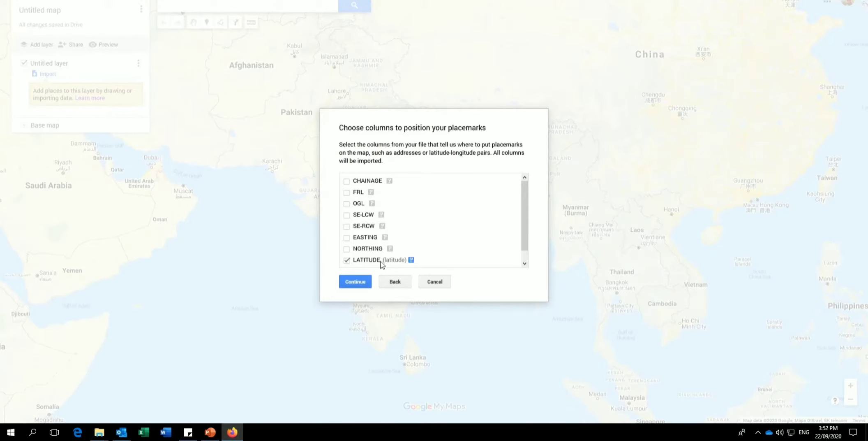
# Step: Position the placemarks by the LATITUDE and LONGITUDE columns, title the markers by CHAINAGE, and finish the import
pyautogui.scroll(-1, 386, 247)
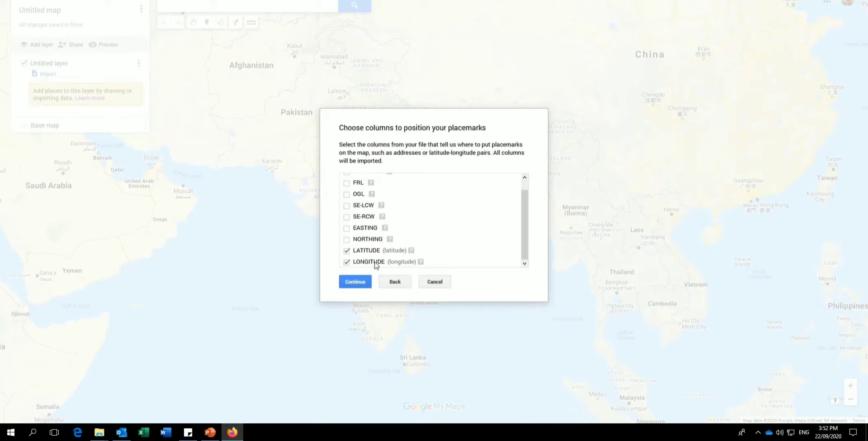
pyautogui.click(355, 281)
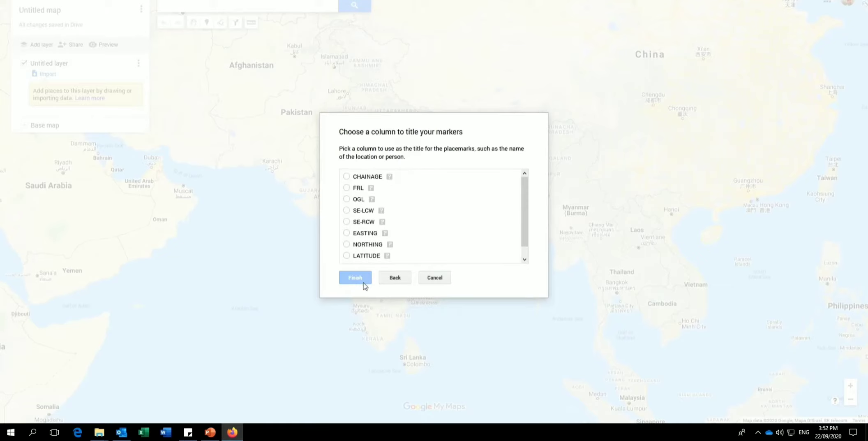
pyautogui.click(346, 176)
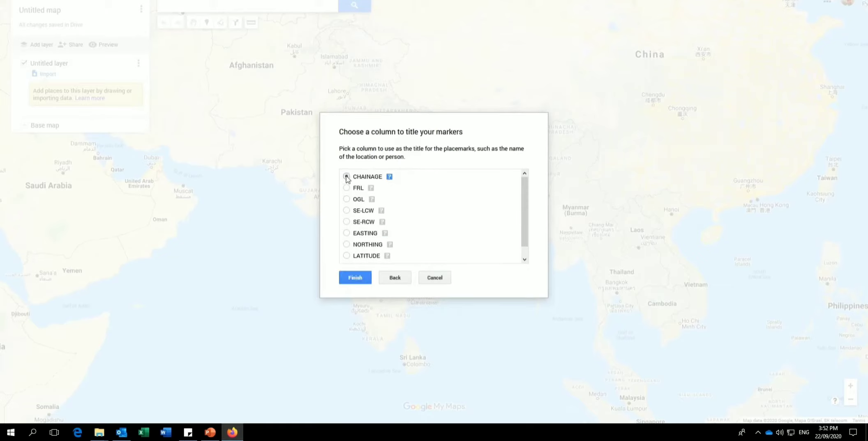
pyautogui.scroll(-1, 380, 224)
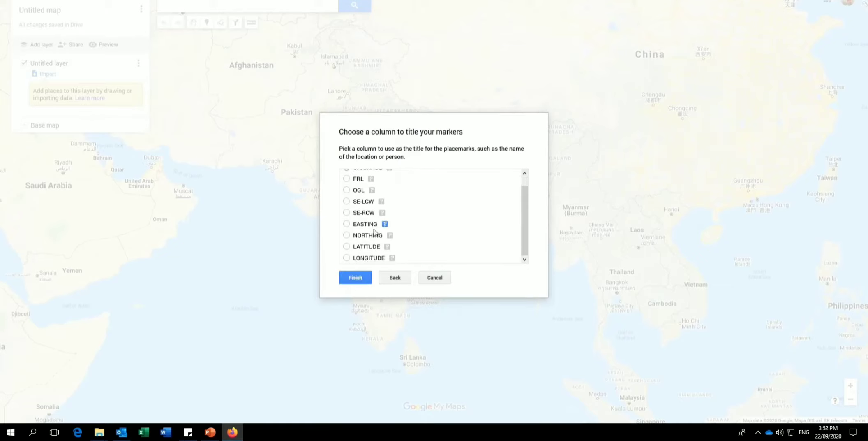
pyautogui.click(357, 279)
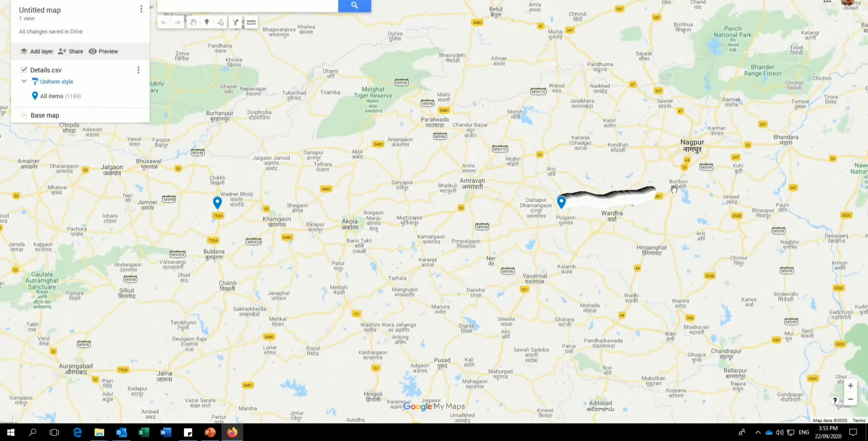
# Step: Examine the imported data of the westernmost marker in the continuous road alignment, just west of the river
pyautogui.scroll(1, 575, 208)
pyautogui.scroll(5, 576, 209)
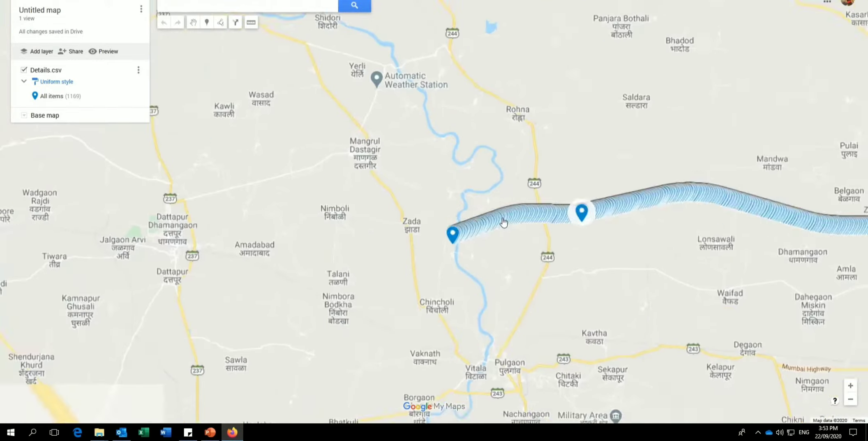
pyautogui.scroll(4, 390, 271)
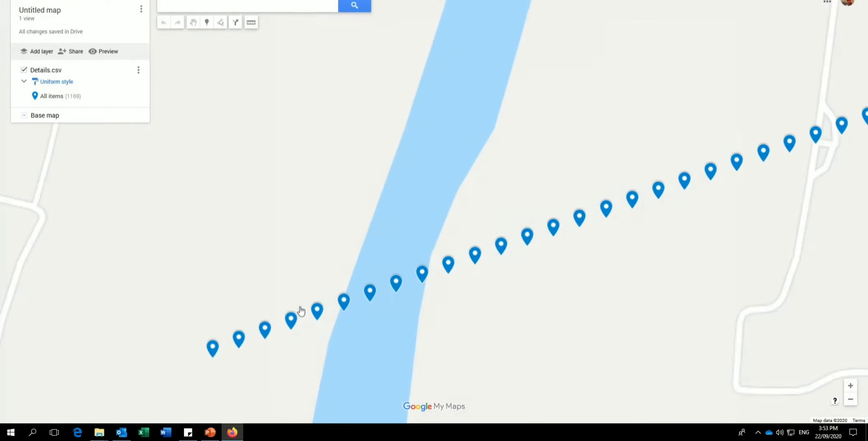
pyautogui.moveTo(416, 338); pyautogui.dragTo(633, 183)
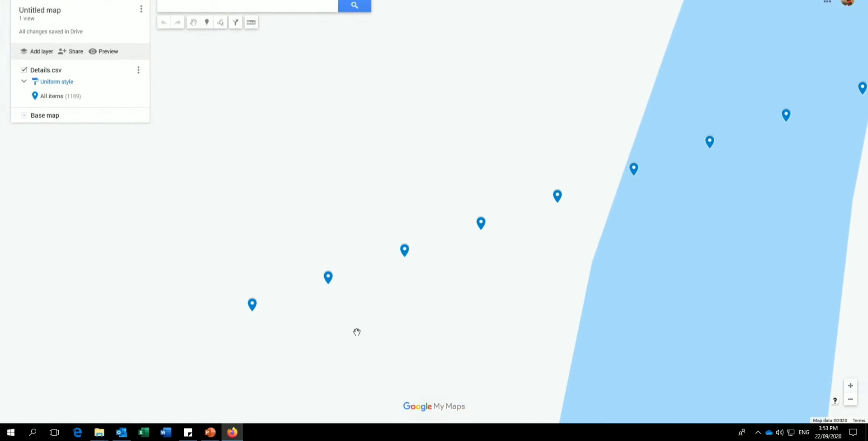
pyautogui.click(252, 305)
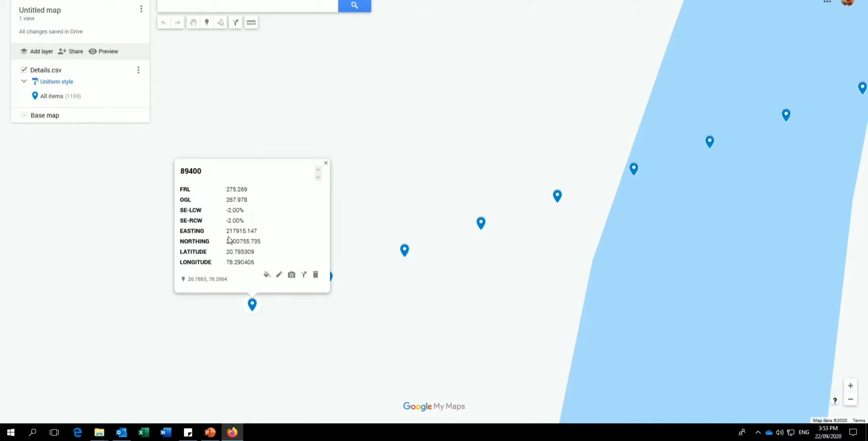
# Step: Review the image upload and detail editing options of marker 89400 without changing anything, and close its details
pyautogui.click(292, 275)
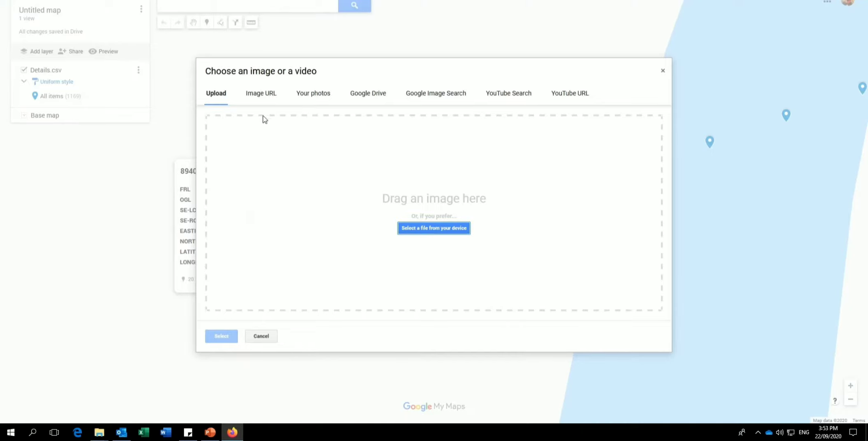
pyautogui.click(663, 71)
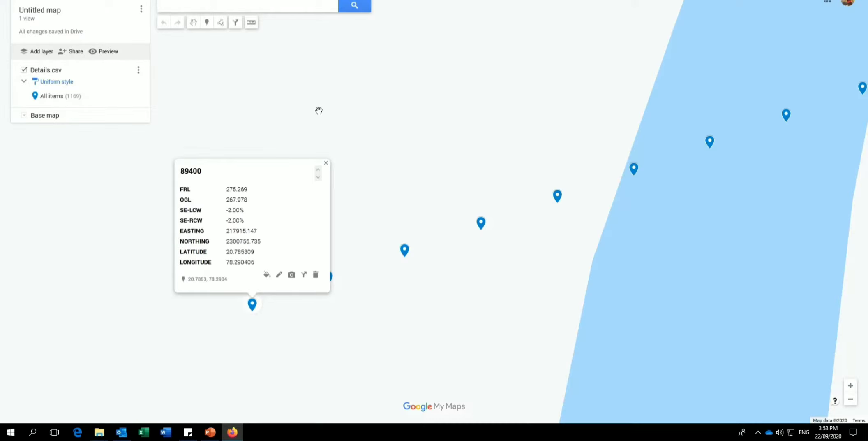
pyautogui.click(280, 275)
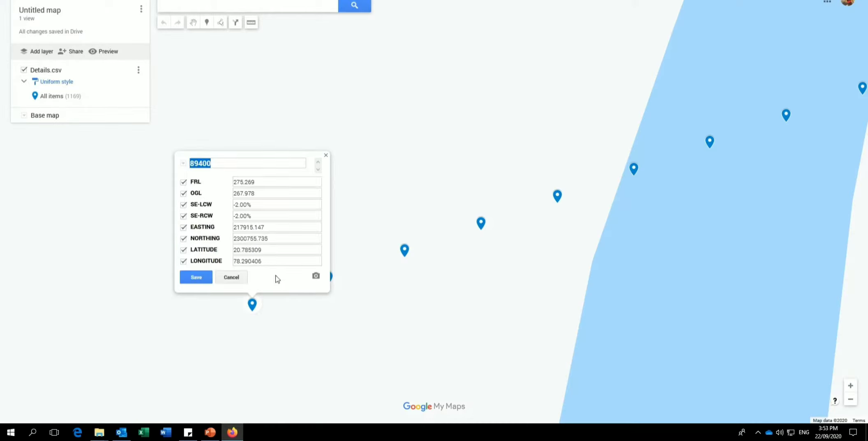
pyautogui.click(233, 277)
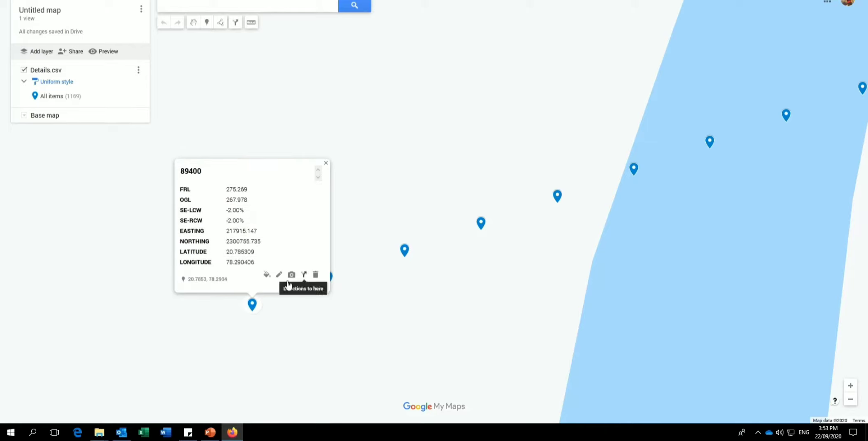
pyautogui.click(325, 163)
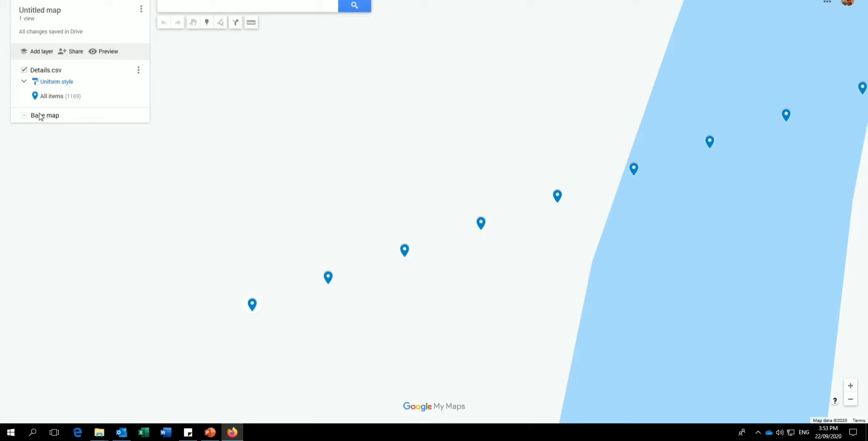
# Step: Rename the Details.csv layer, beginning the new name with "Chain"
pyautogui.rightClick(52, 83)
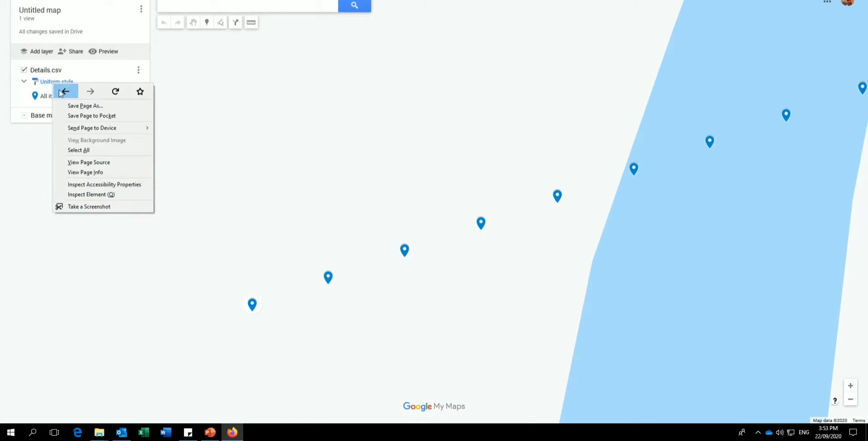
pyautogui.click(138, 71)
pyautogui.click(139, 73)
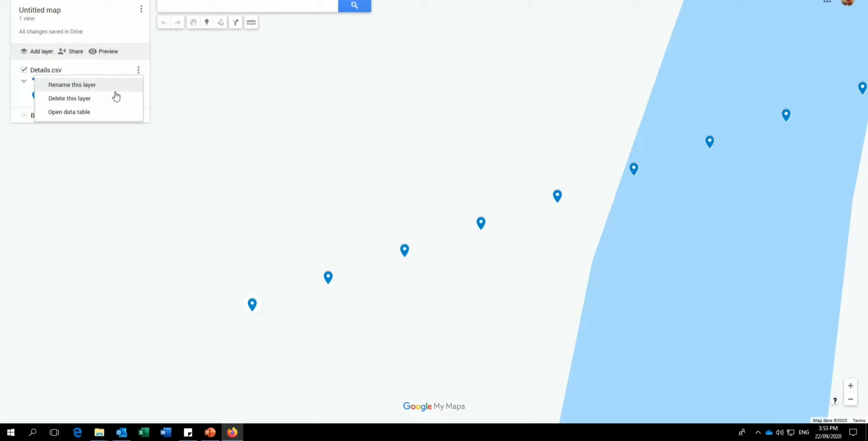
pyautogui.click(90, 85)
pyautogui.write('Chain')
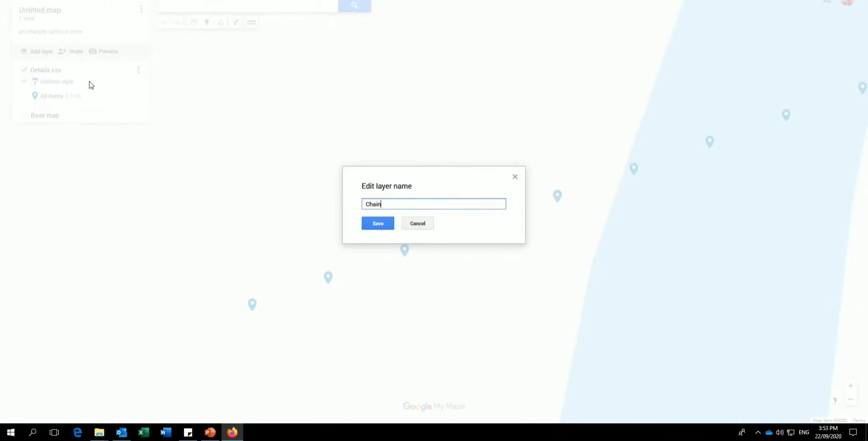